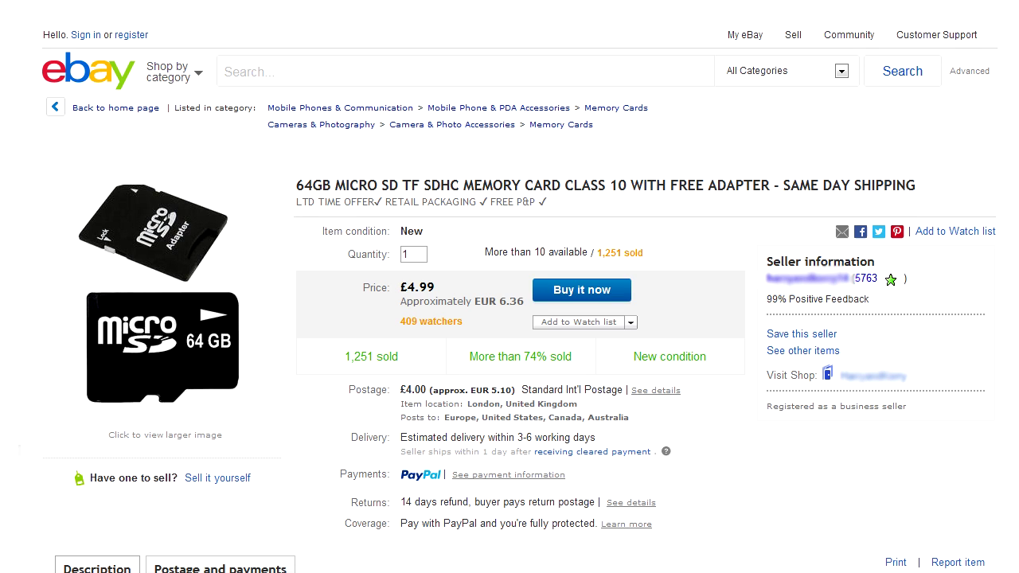
Scroll the 64GB microSD listing down to its Description, then begin a search for h2testw.
scroll(510, 319, down, 10)
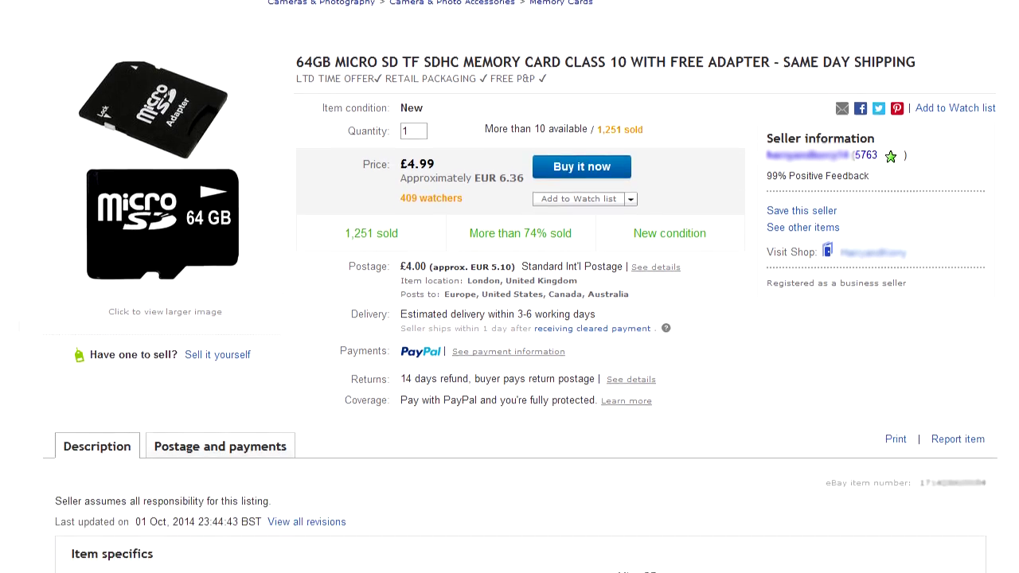
scroll(510, 319, down, 10)
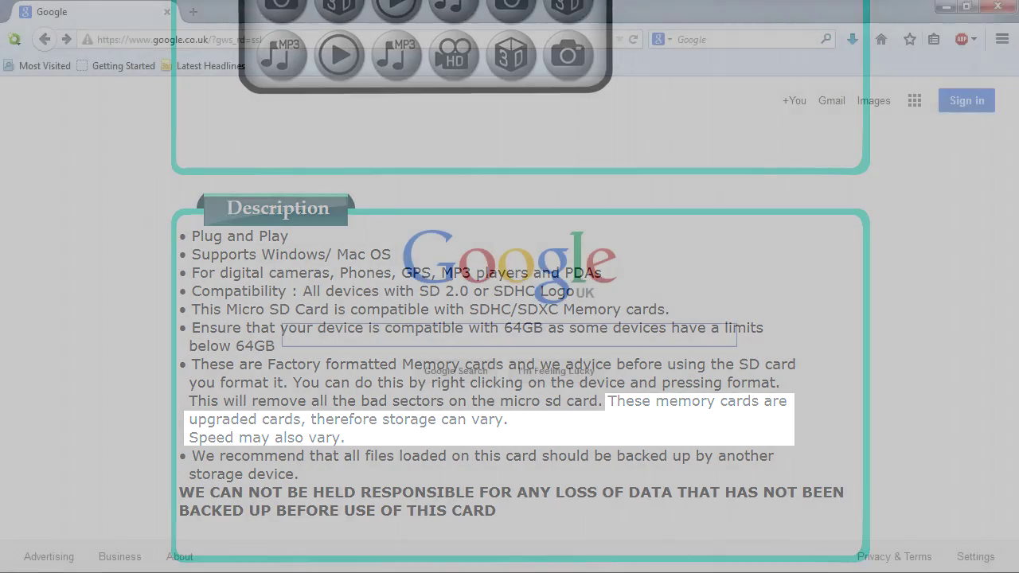
text(h2)
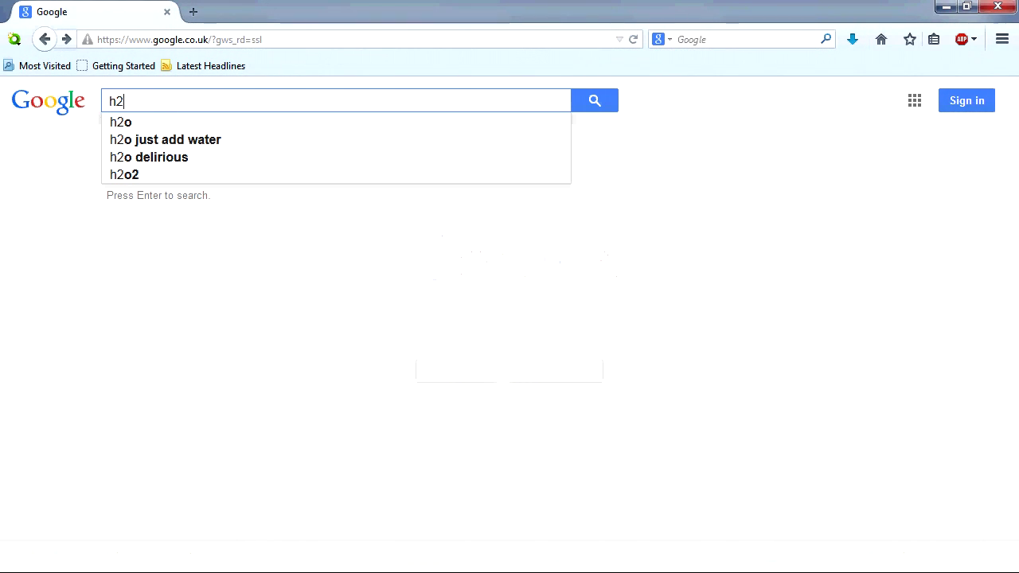
text(testw)
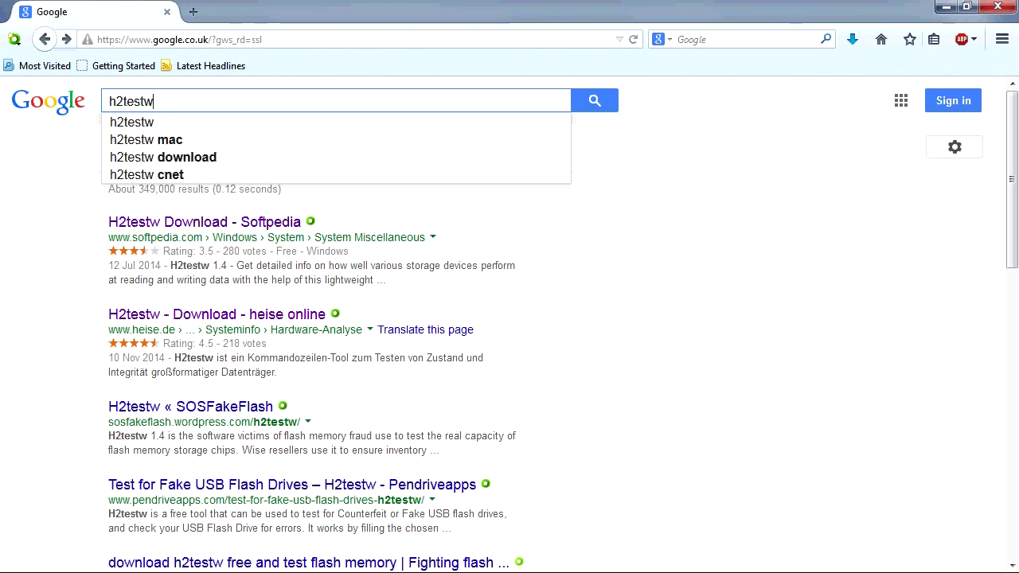
Search Google for h2testw and save h2testw_1.4.zip from heise Download.
key(Return)
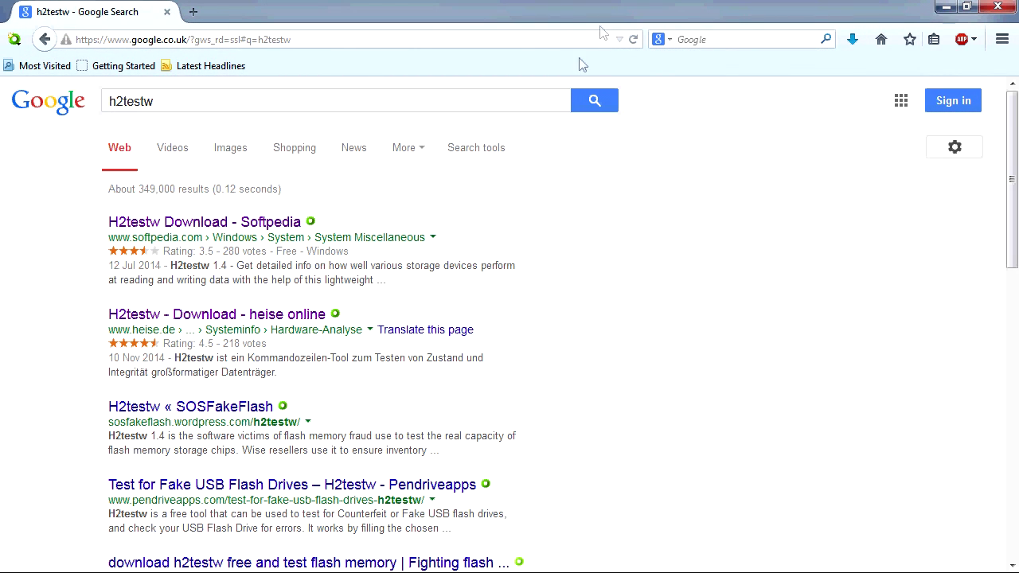
click(268, 315)
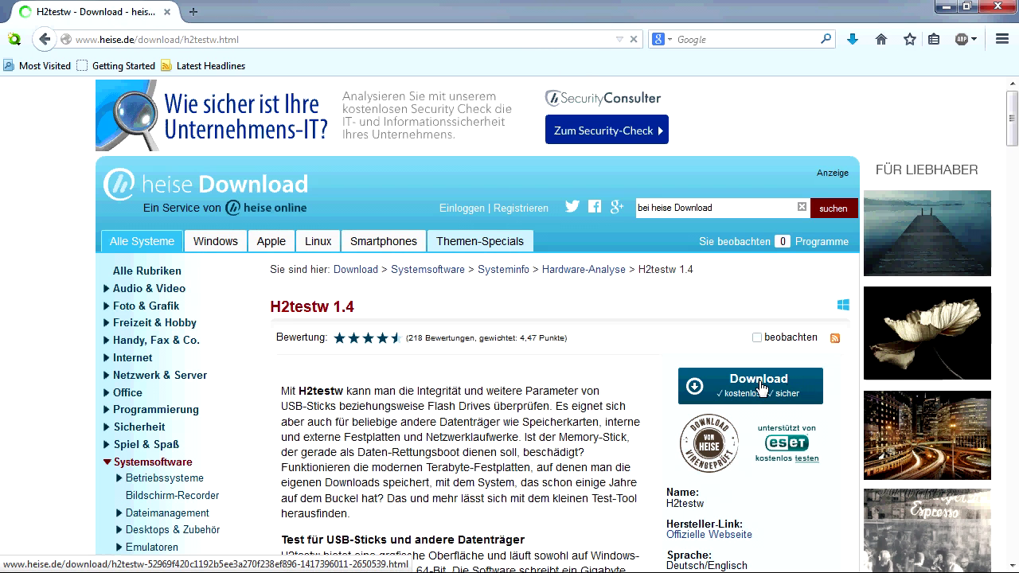
click(760, 387)
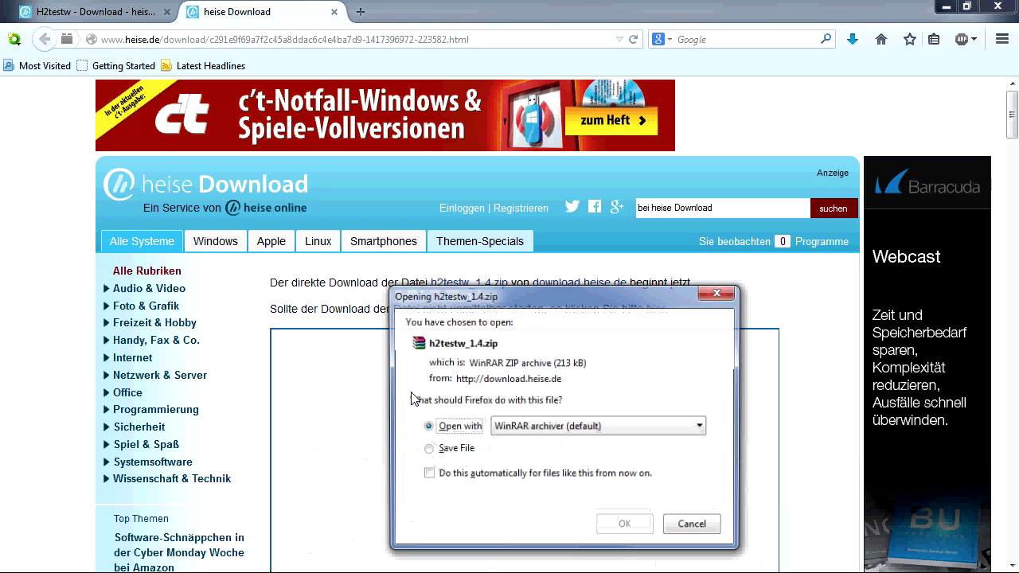
click(452, 450)
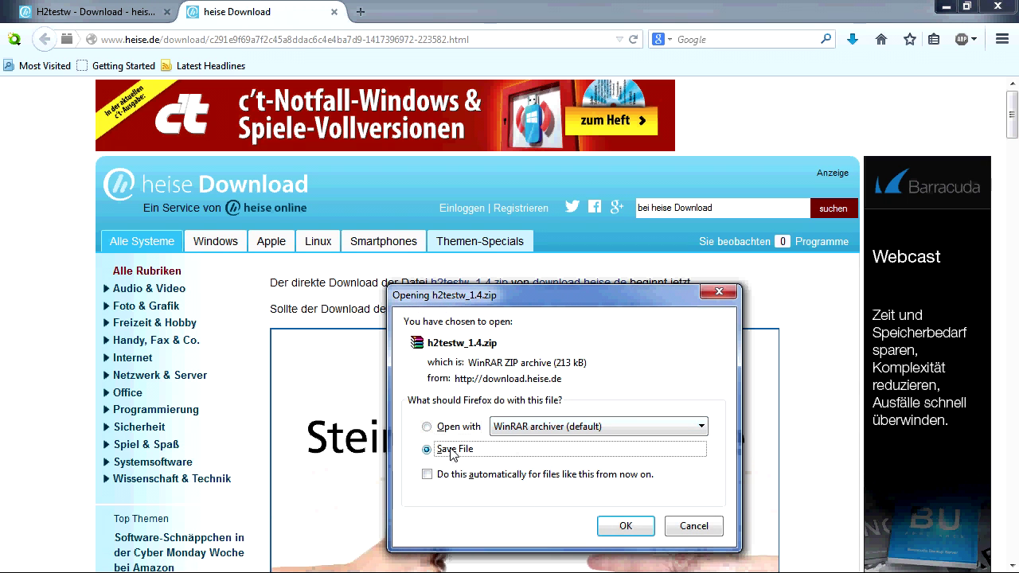
click(624, 526)
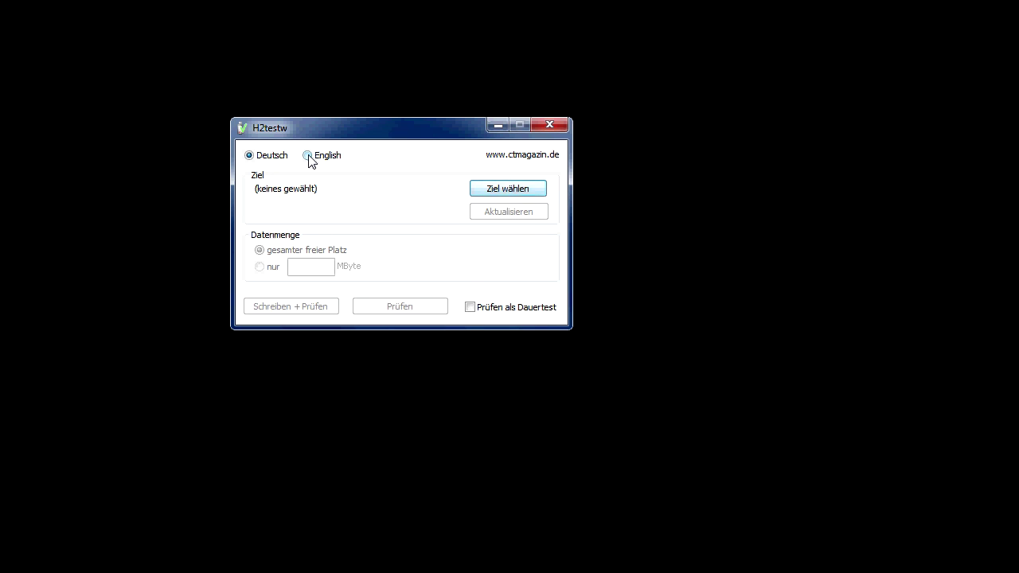
Switch H2testw to English and set the 4GB (J:) drive as the test target.
click(308, 155)
click(487, 193)
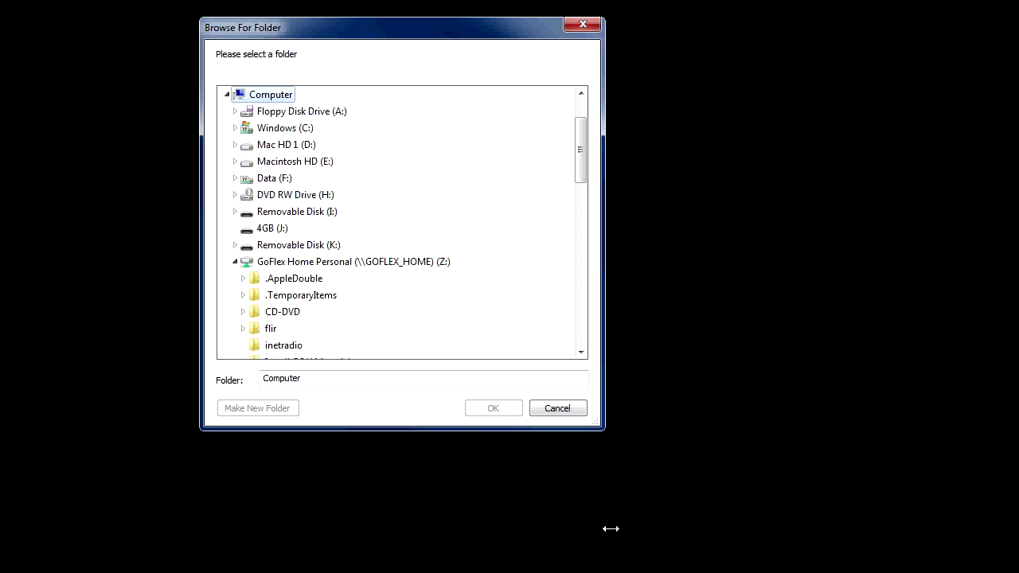
click(268, 229)
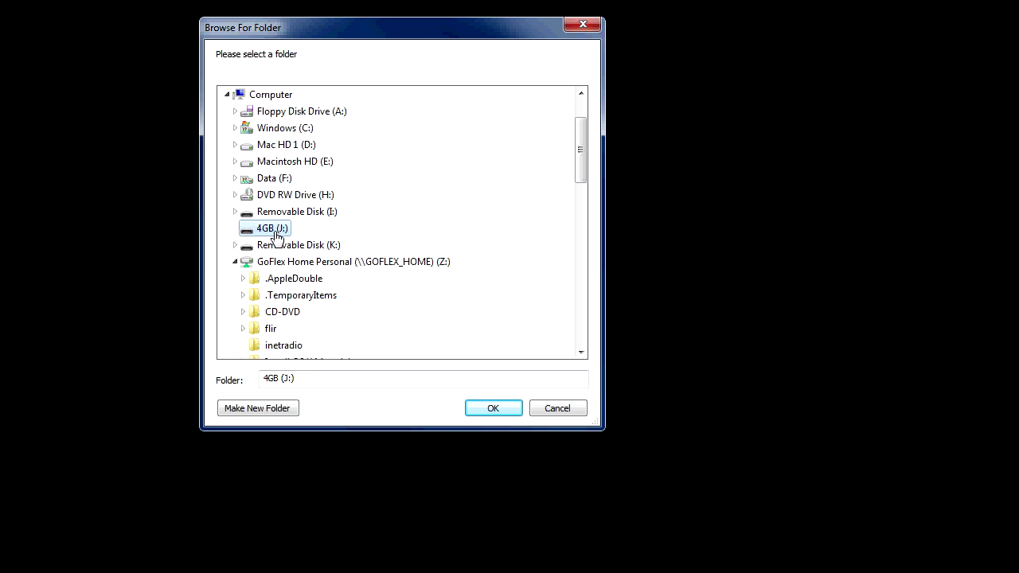
click(478, 409)
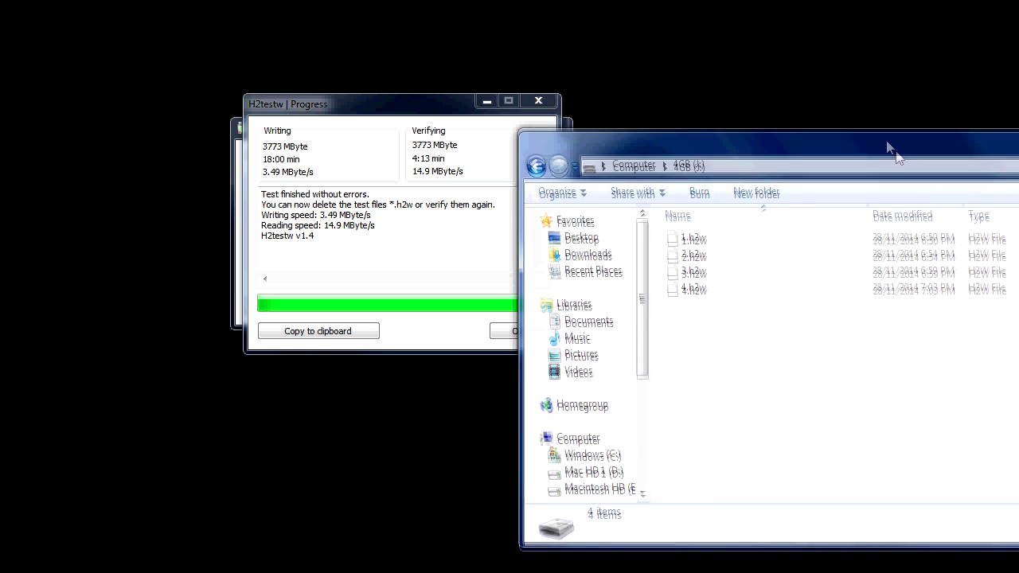
Move the 4GB drive's finished test window out of the way.
drag(891, 152, 493, 70)
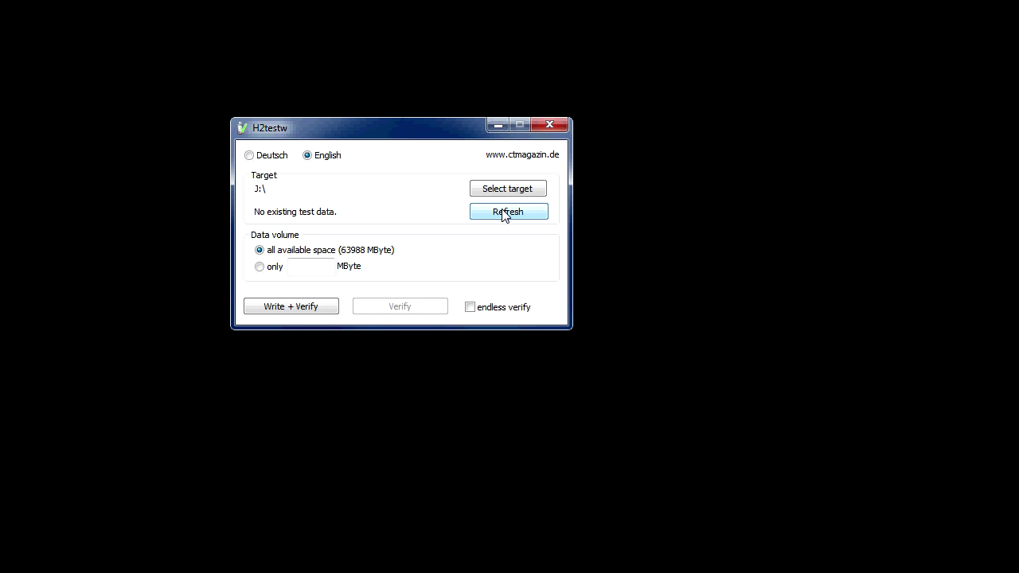
Run Write + Verify on the 64GB card, accepting the capacity warning.
click(290, 307)
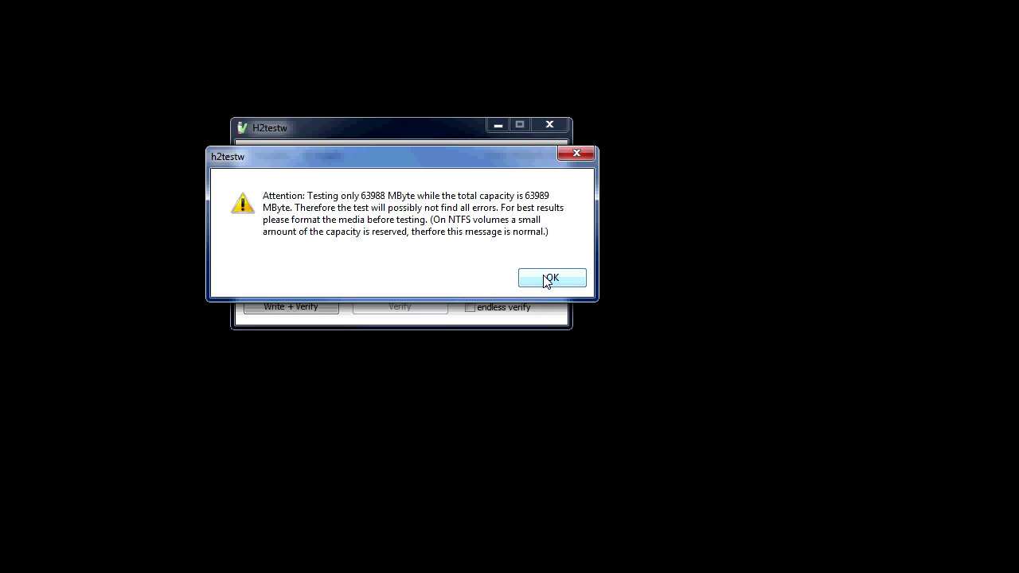
click(547, 279)
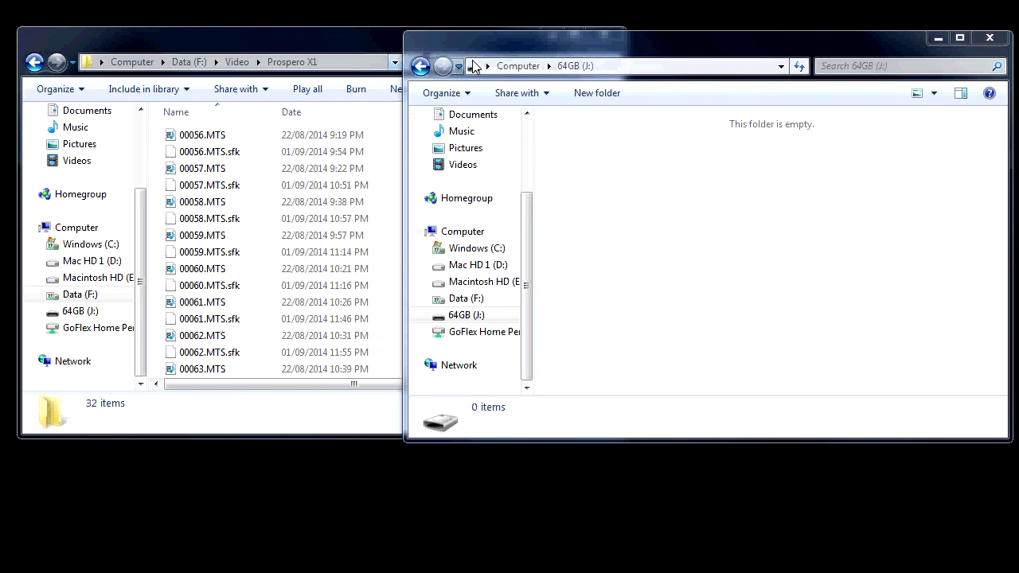
Sort Prospero X1 by size and drag 00064.MTS through 00063.MTS onto the 64GB (J:) card.
click(360, 36)
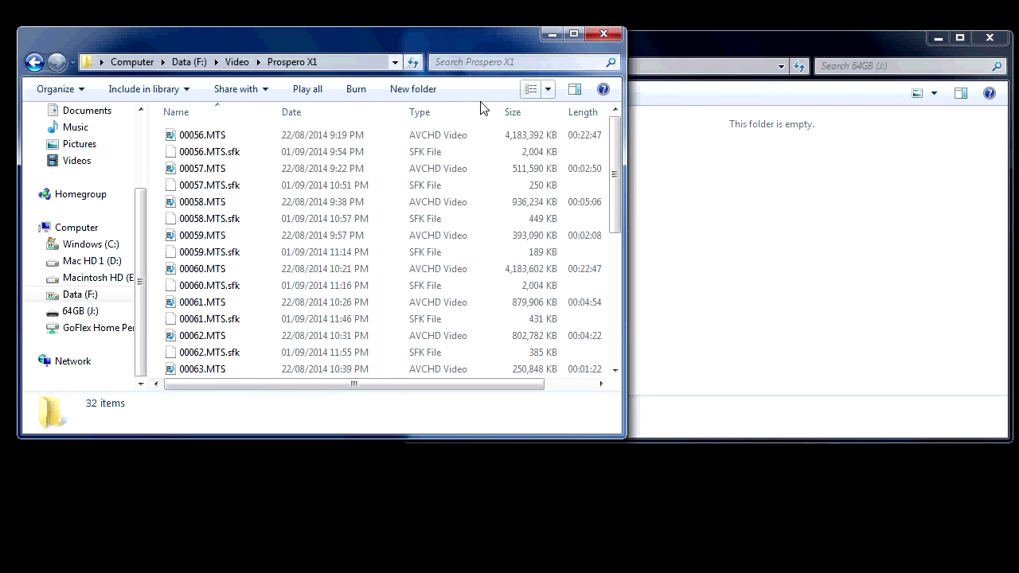
click(520, 114)
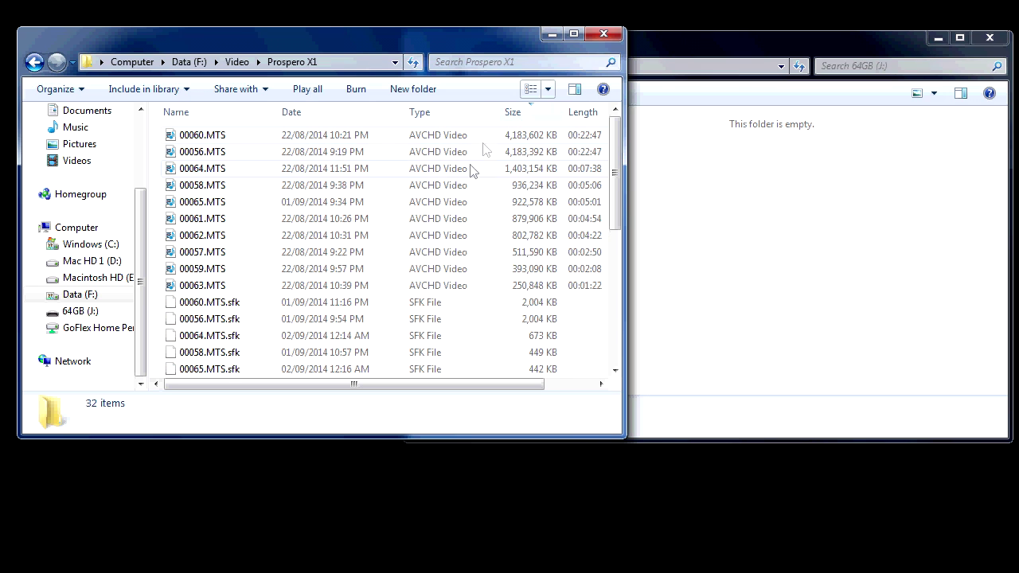
click(243, 170)
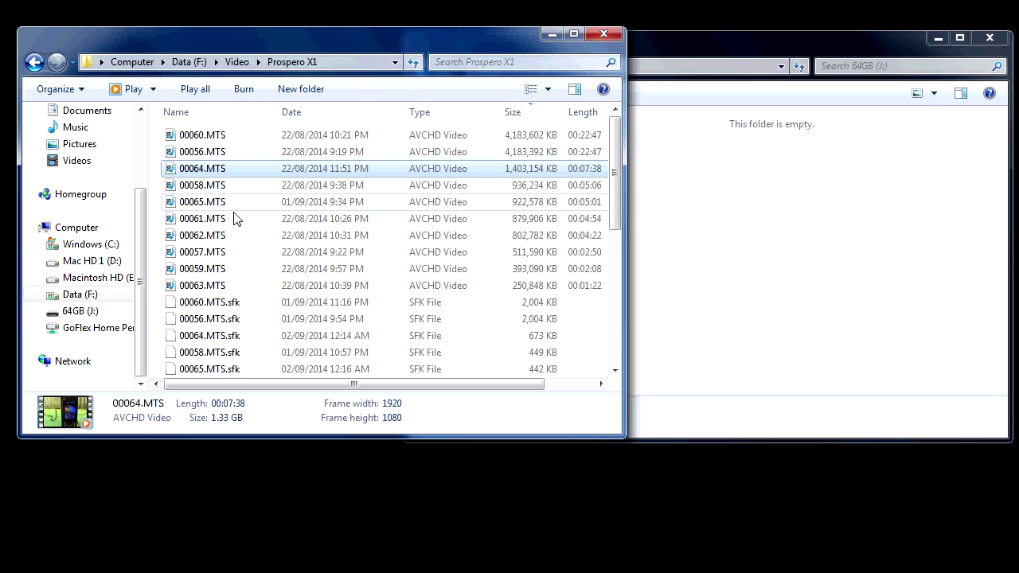
shift+click(213, 288)
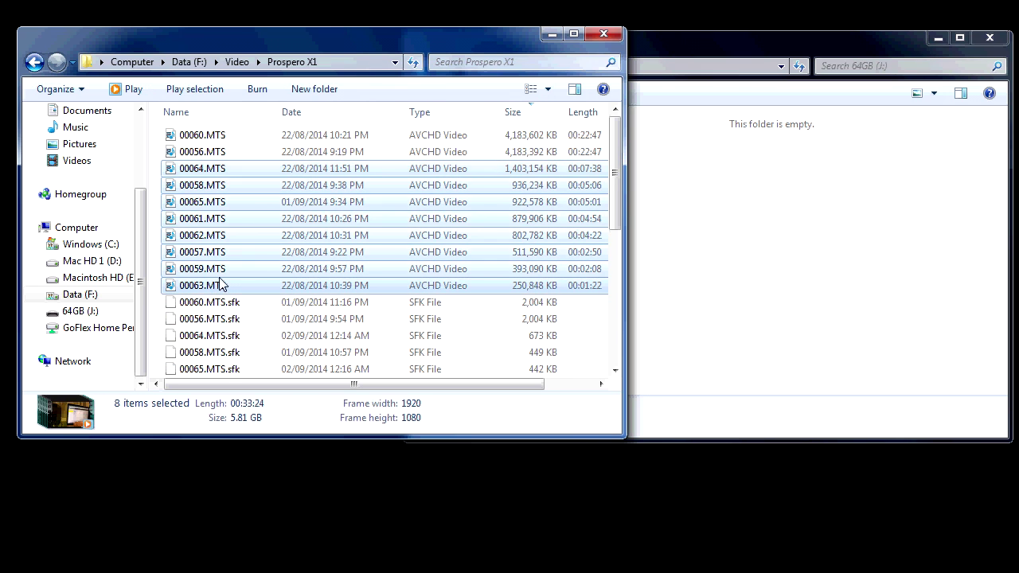
drag(225, 294, 754, 248)
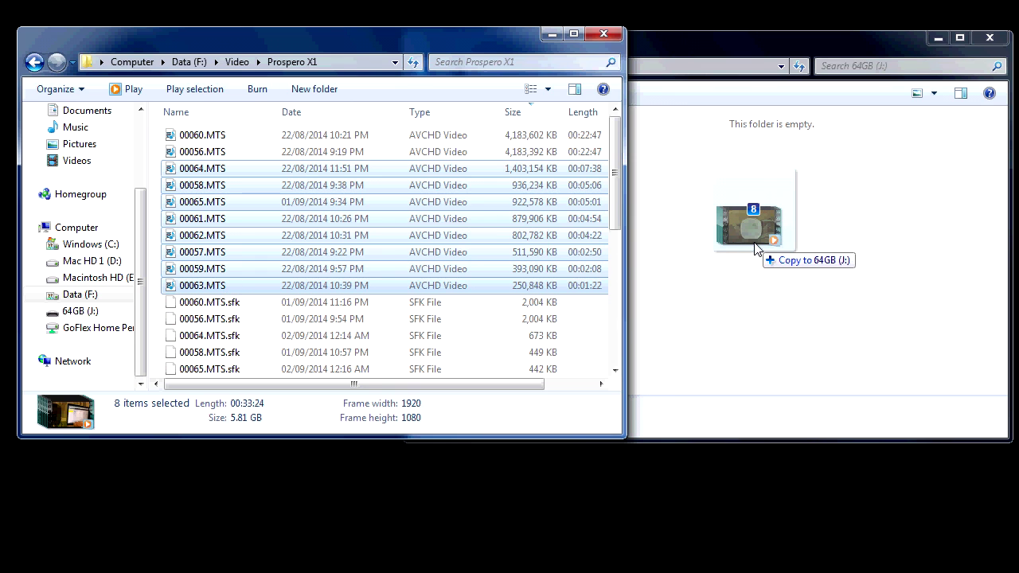
drag(754, 248, 754, 246)
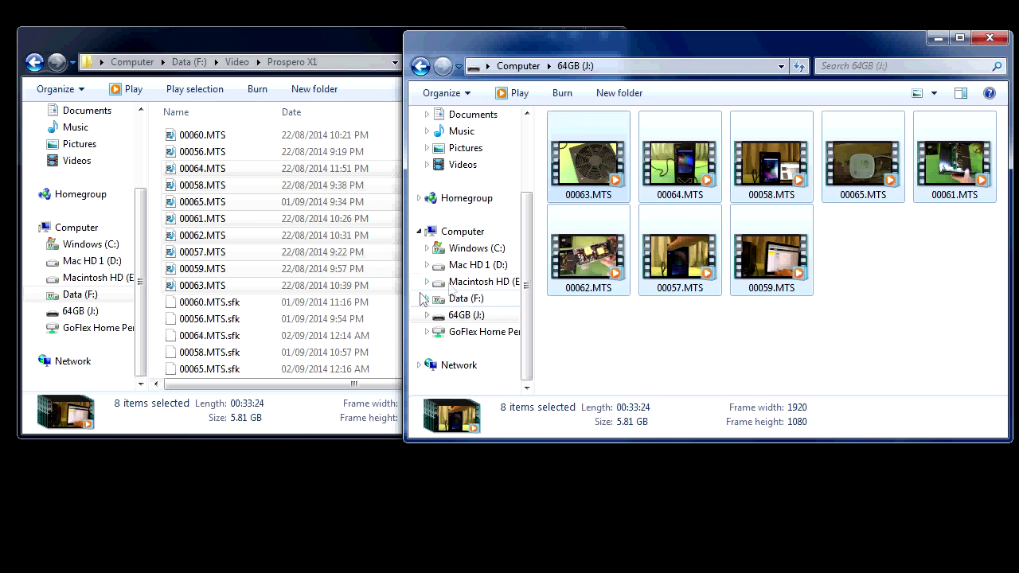
click(585, 163)
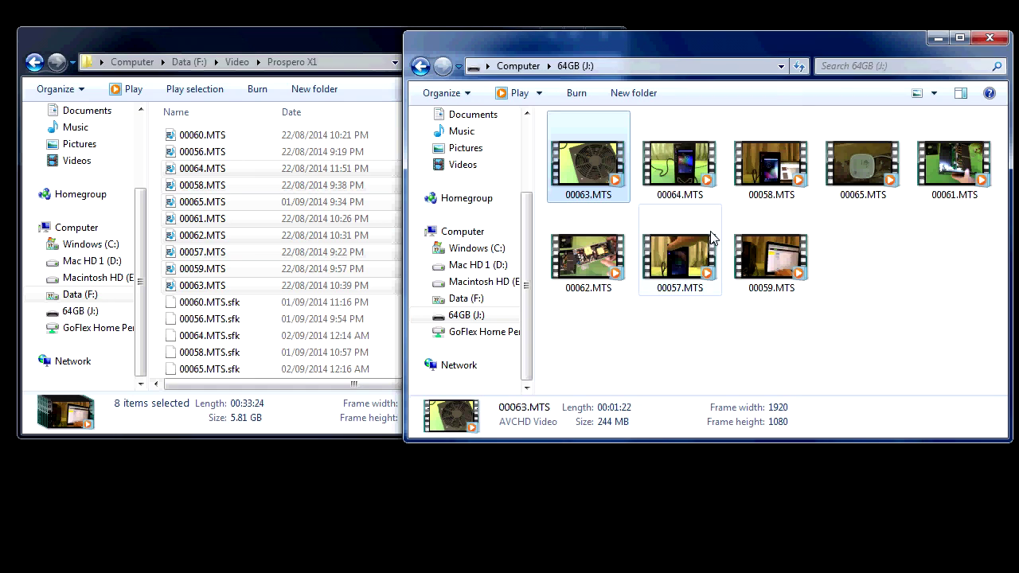
double_click(768, 167)
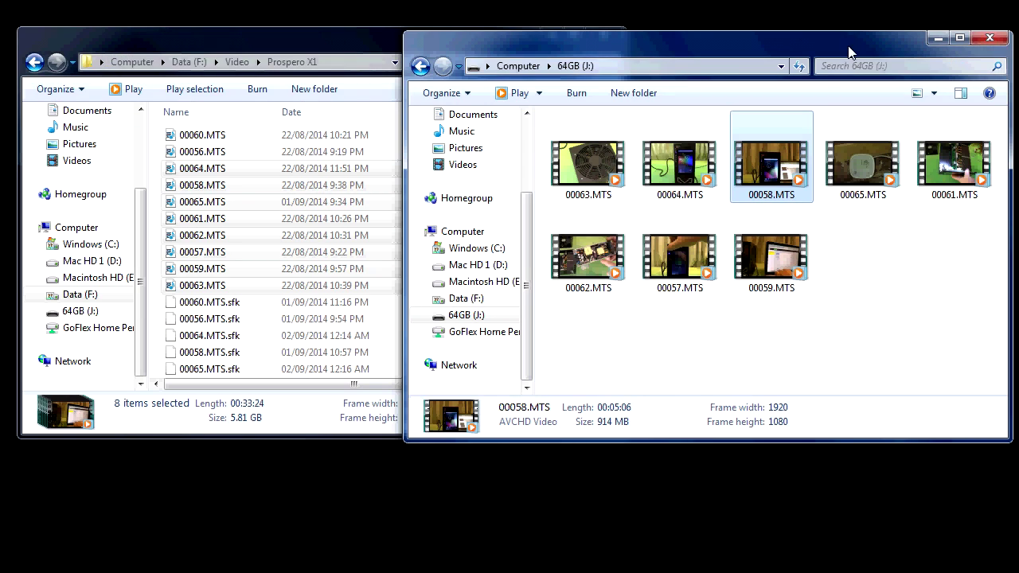
Try playing 00059.MTS from the card, then dismiss the error and close the empty player.
double_click(762, 266)
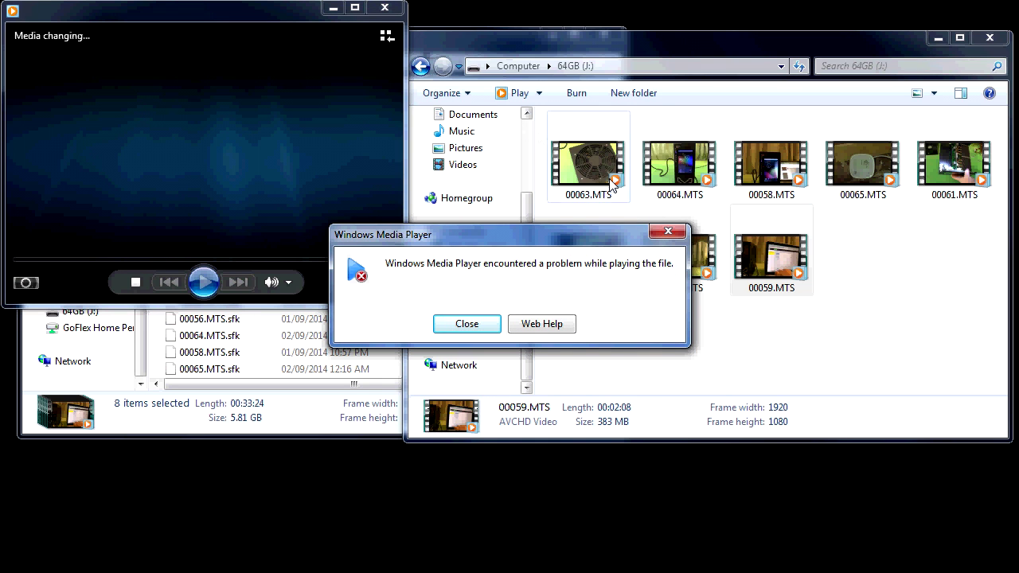
click(667, 231)
click(666, 249)
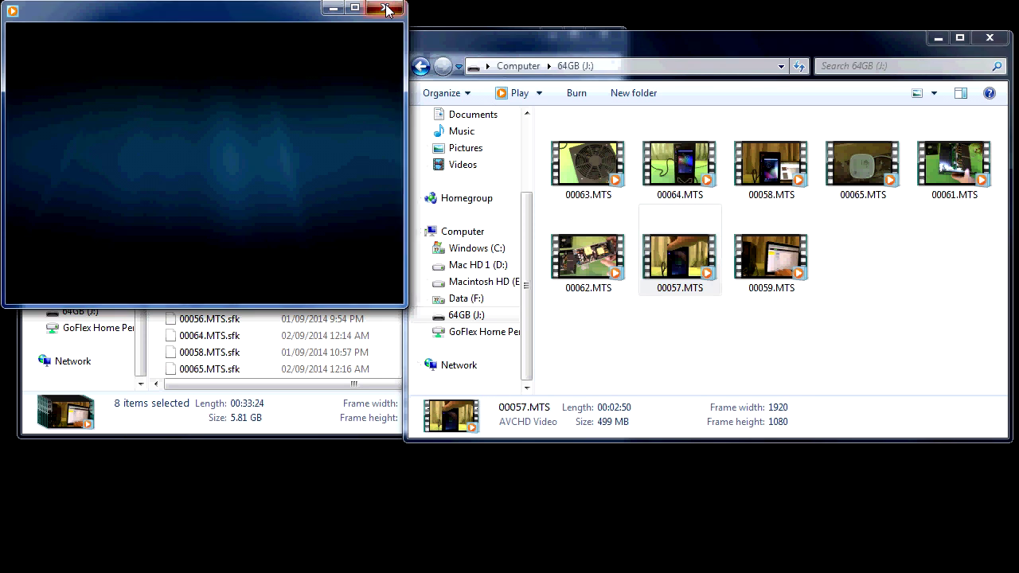
click(667, 248)
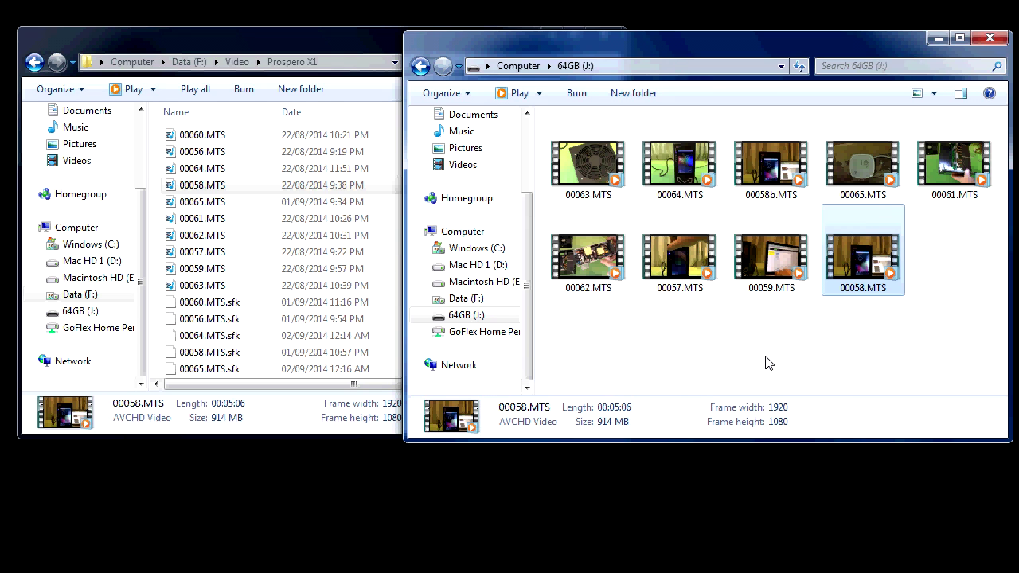
Play 00058b.MTS, close it, and open the new 00058.MTS copy.
double_click(770, 165)
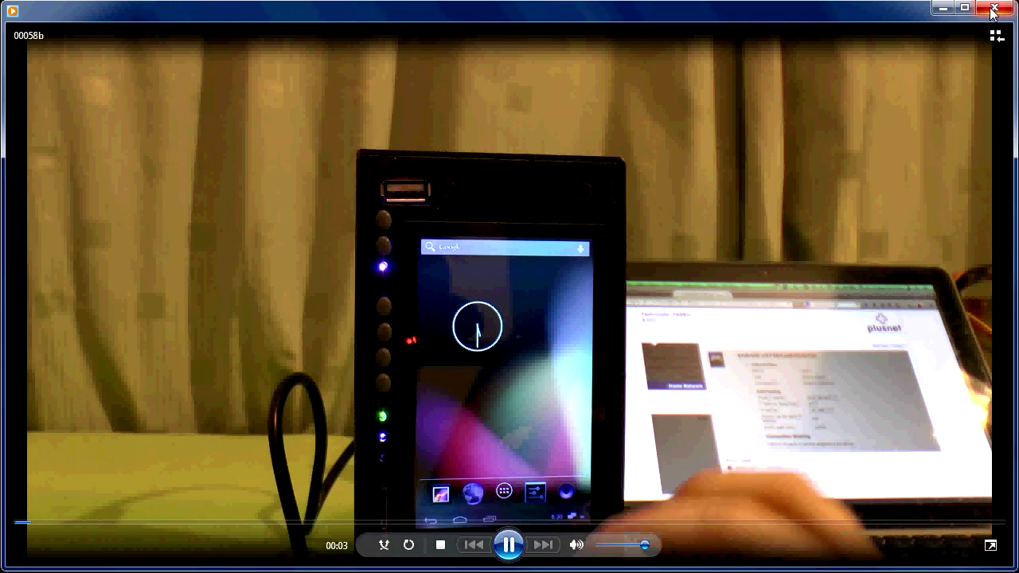
click(939, 7)
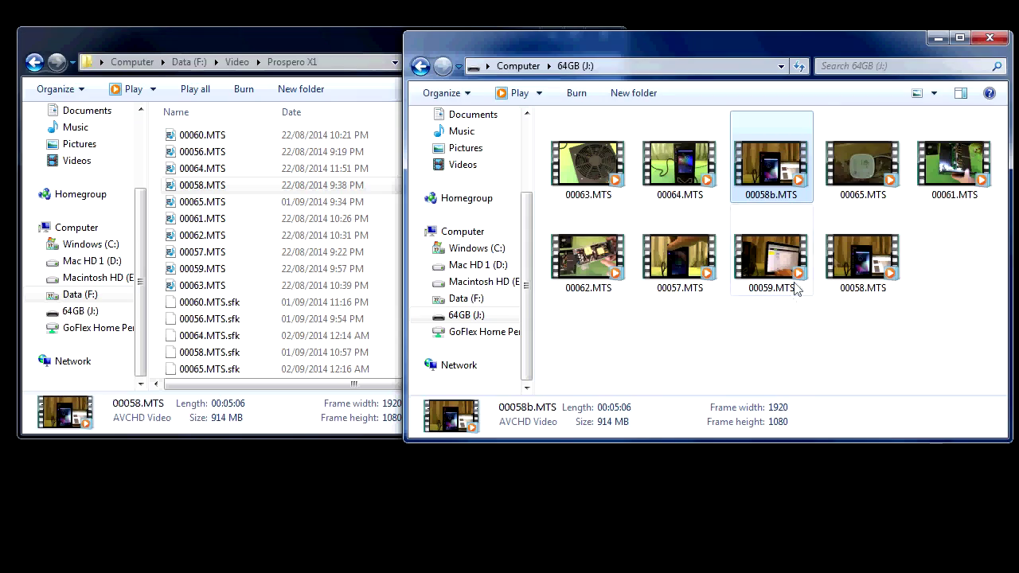
double_click(848, 253)
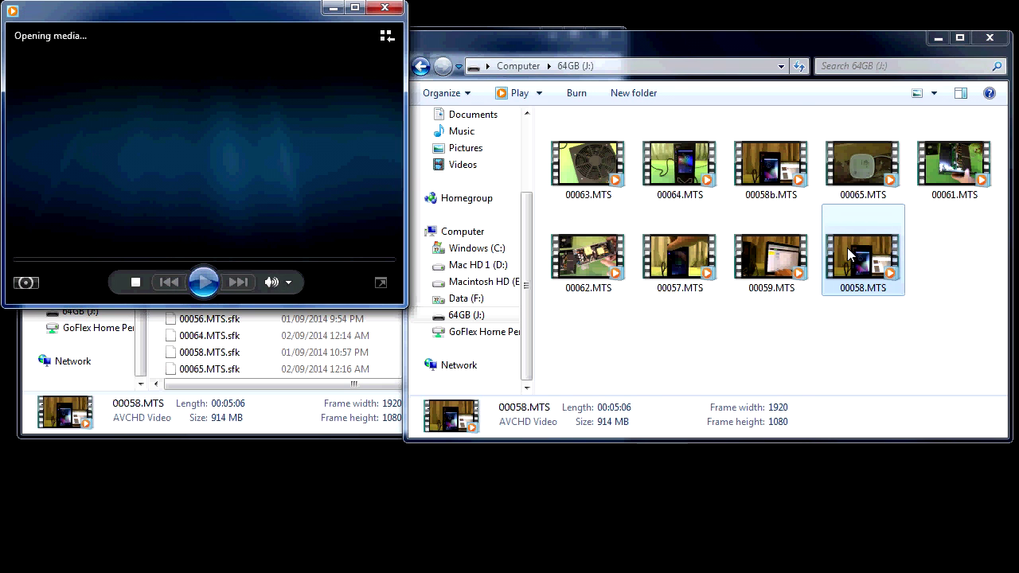